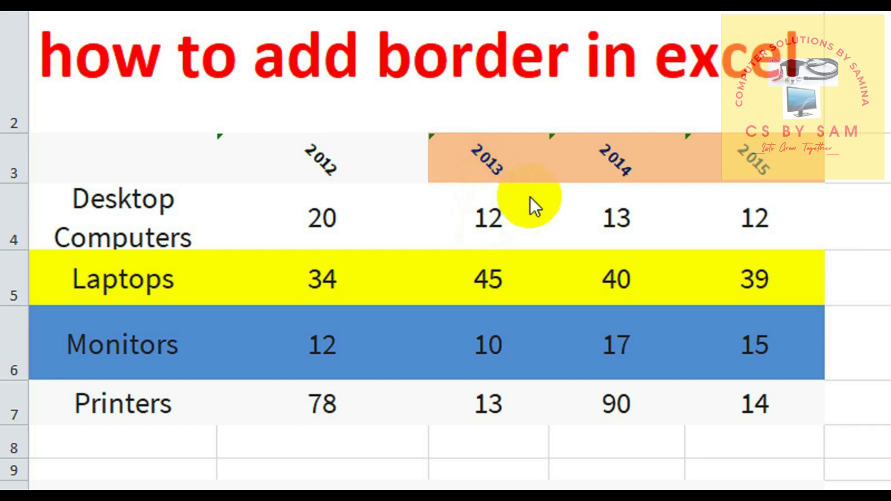
Confirm the entry, select the table's product rows, then clear the selection
key("Return")
left_click_drag(110, 221, 755, 403)
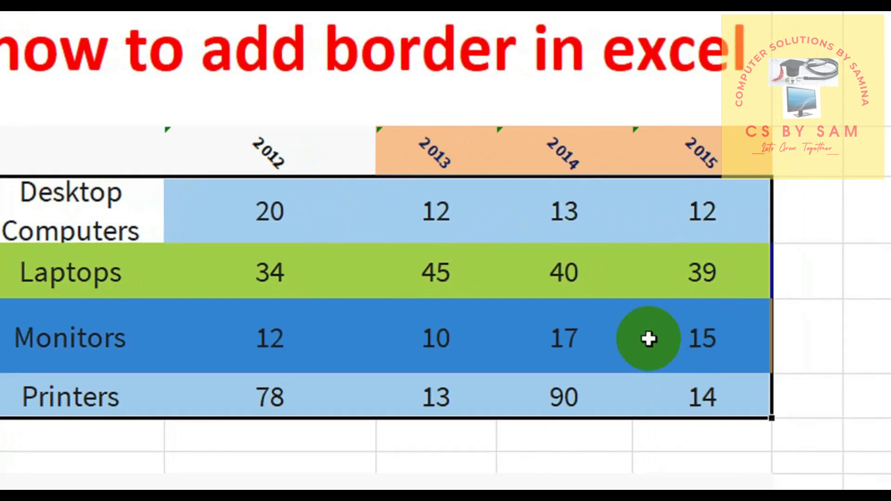
left_click(803, 240)
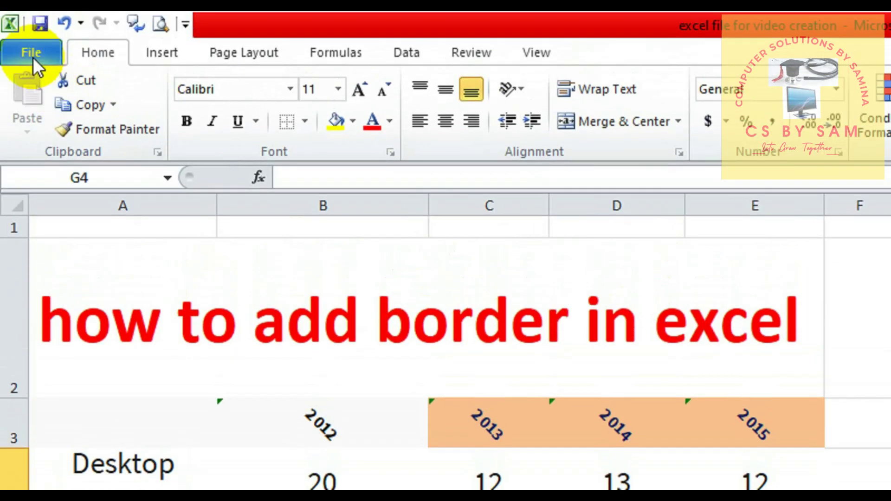
Check how the sheet will print in print preview, then return to the worksheet
left_click(33, 56)
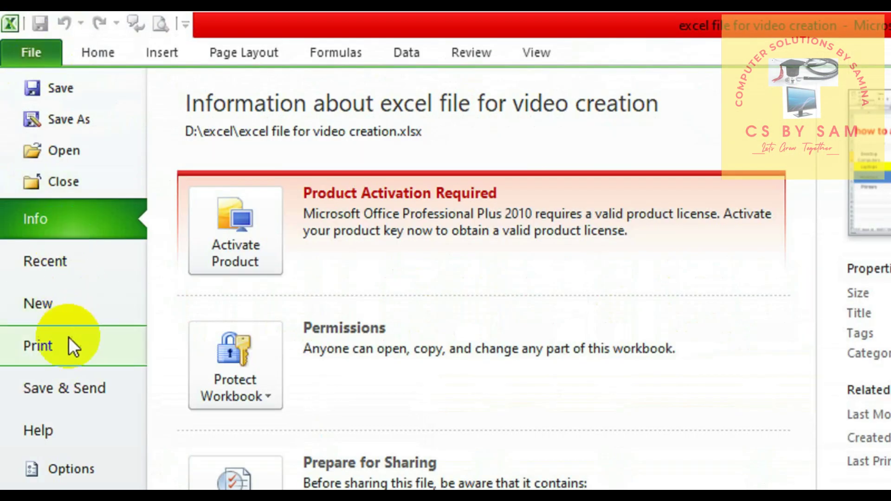
left_click(64, 349)
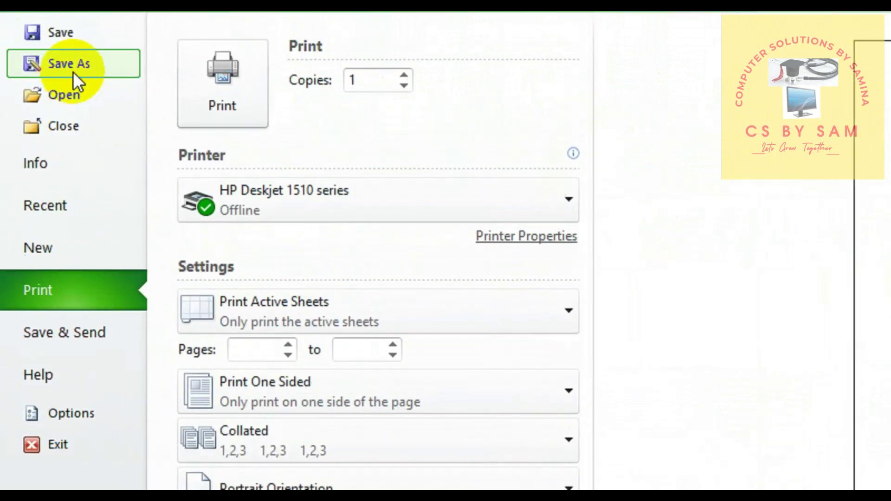
left_click(73, 99)
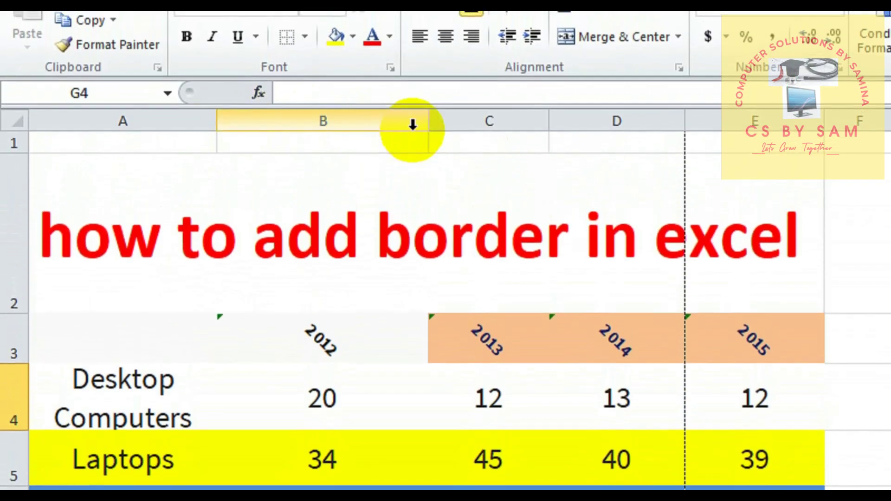
Narrow column B so the title wraps, then select the title and table range A2:E7
left_click_drag(426, 128, 350, 139)
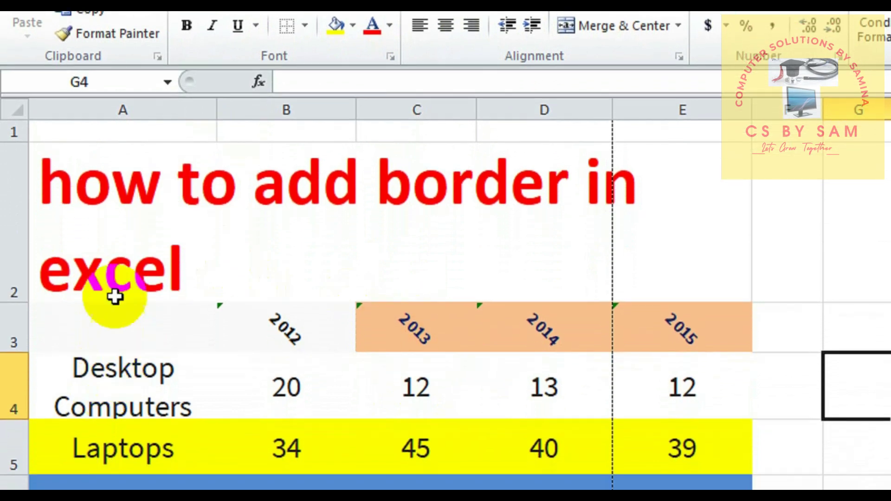
left_click_drag(96, 185, 489, 422)
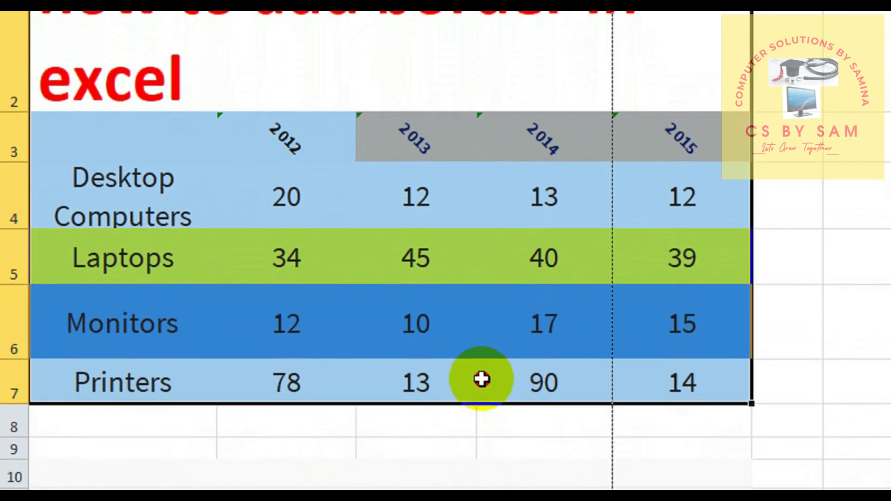
left_click_drag(489, 422, 469, 344)
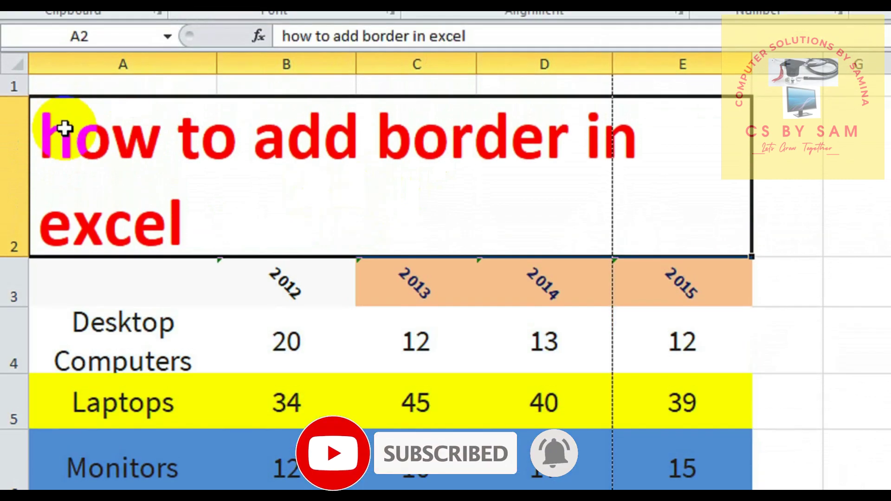
left_click_drag(64, 129, 217, 399)
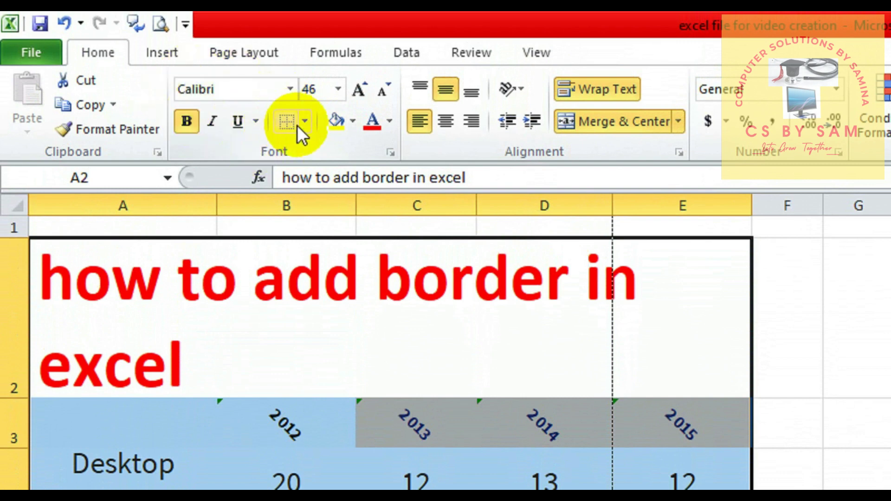
Apply All Borders to every cell in the selected range A2:E7
left_click(304, 128)
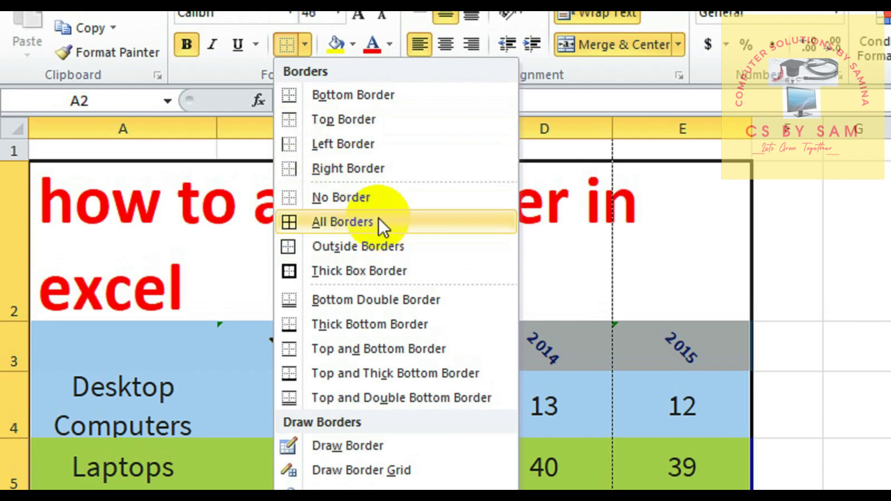
left_click(371, 222)
left_click(362, 400)
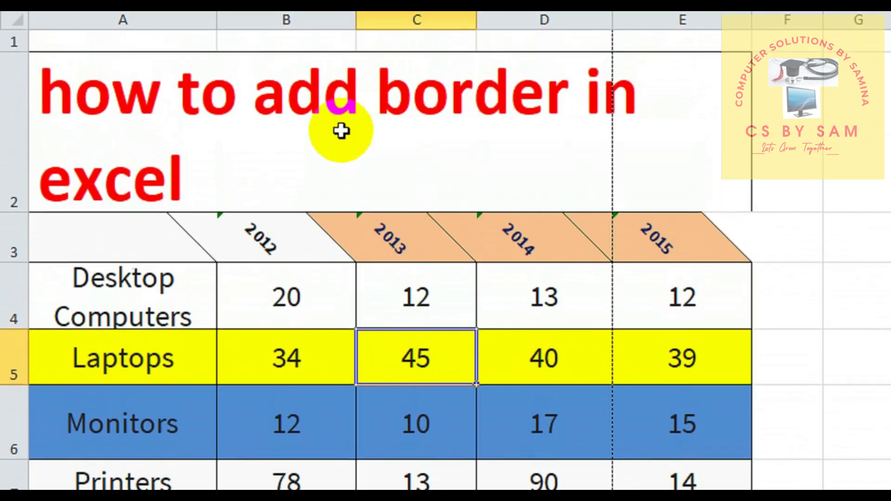
Reduce the A2 title's font to 36 pt and give it a Thick Box Border
left_click(348, 131)
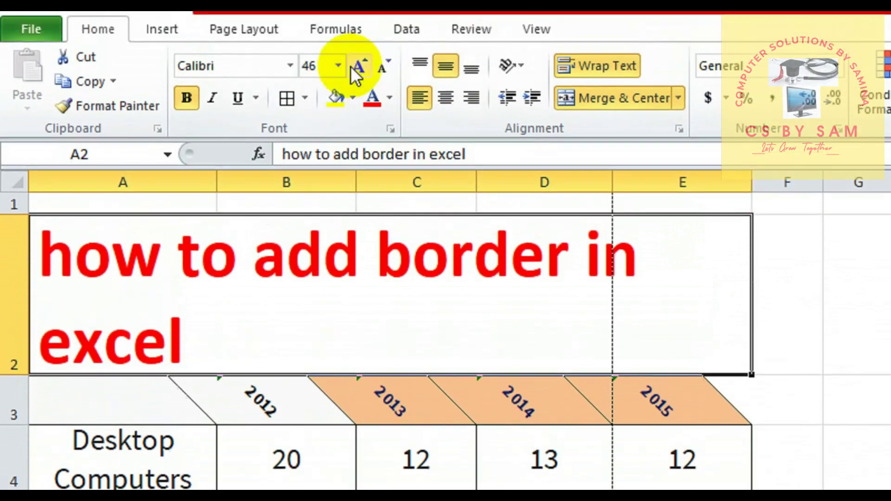
left_click(386, 90)
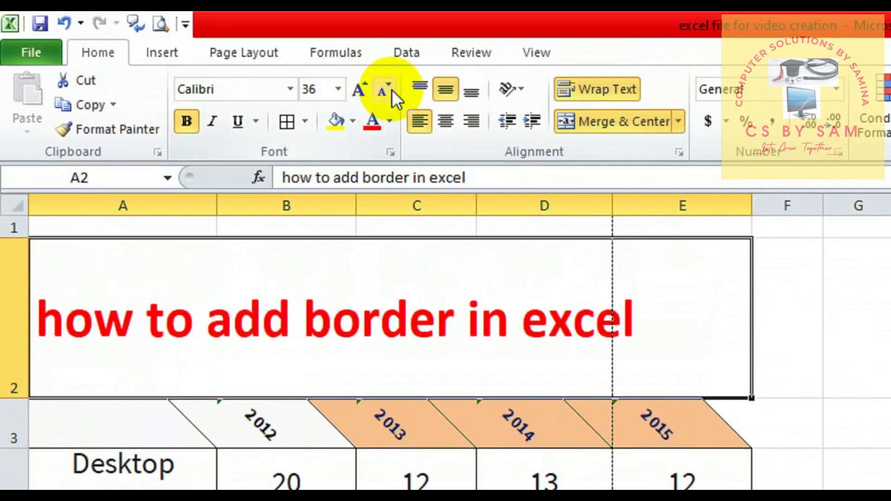
left_click(304, 122)
left_click(381, 349)
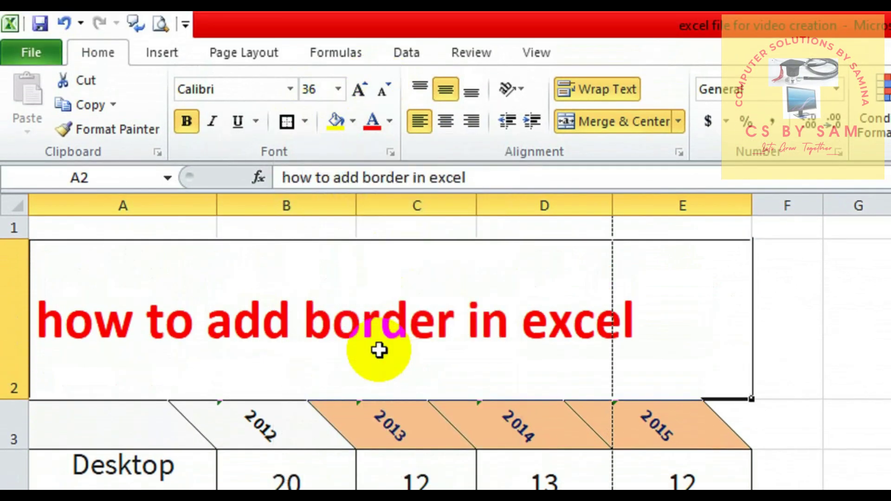
left_click(326, 413)
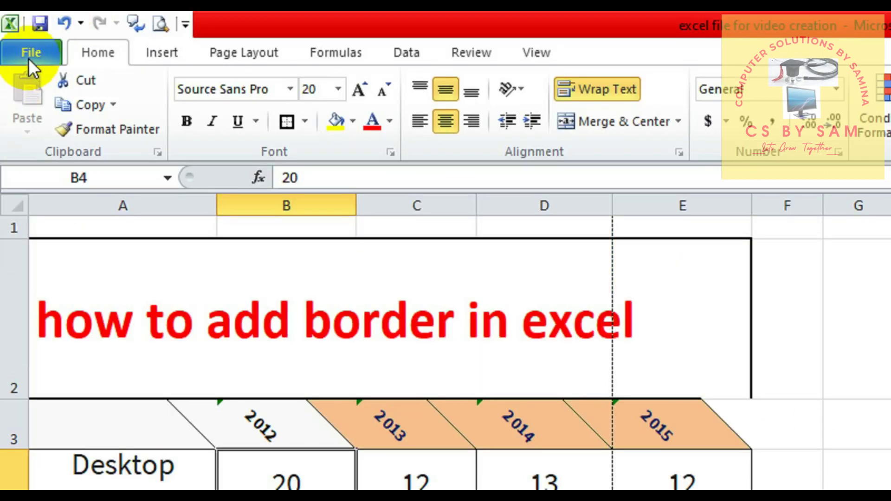
left_click(29, 57)
left_click(54, 341)
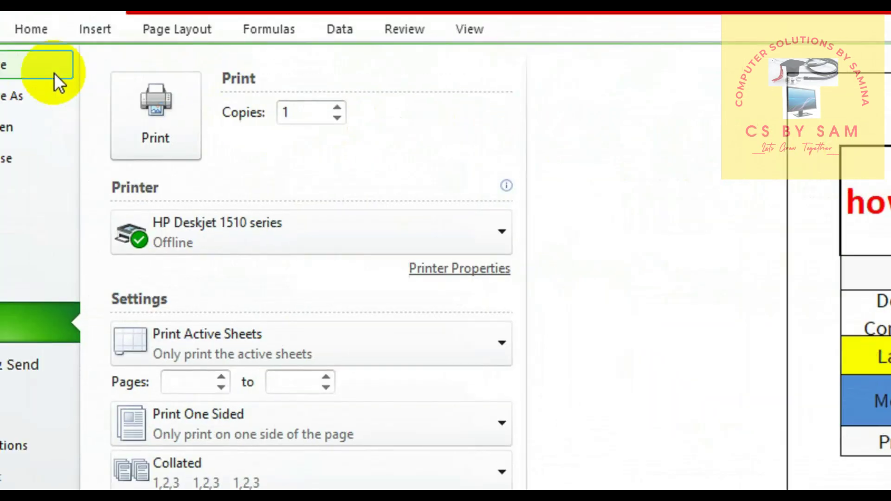
key("Escape")
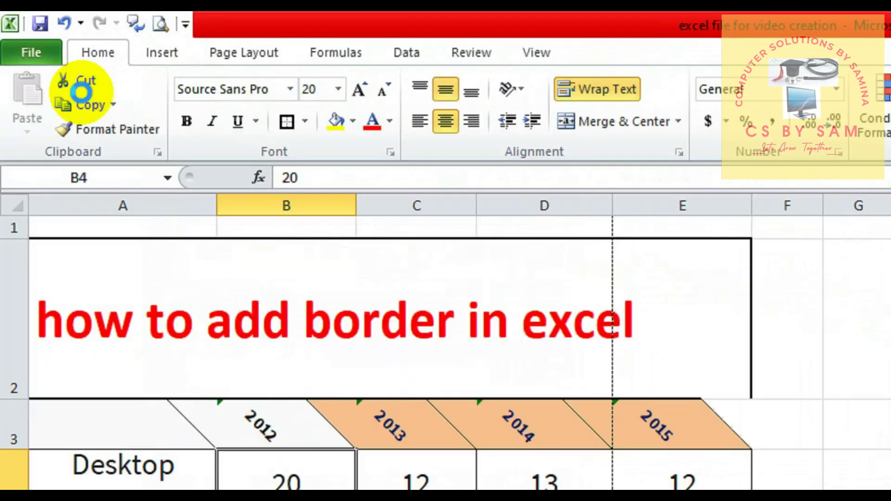